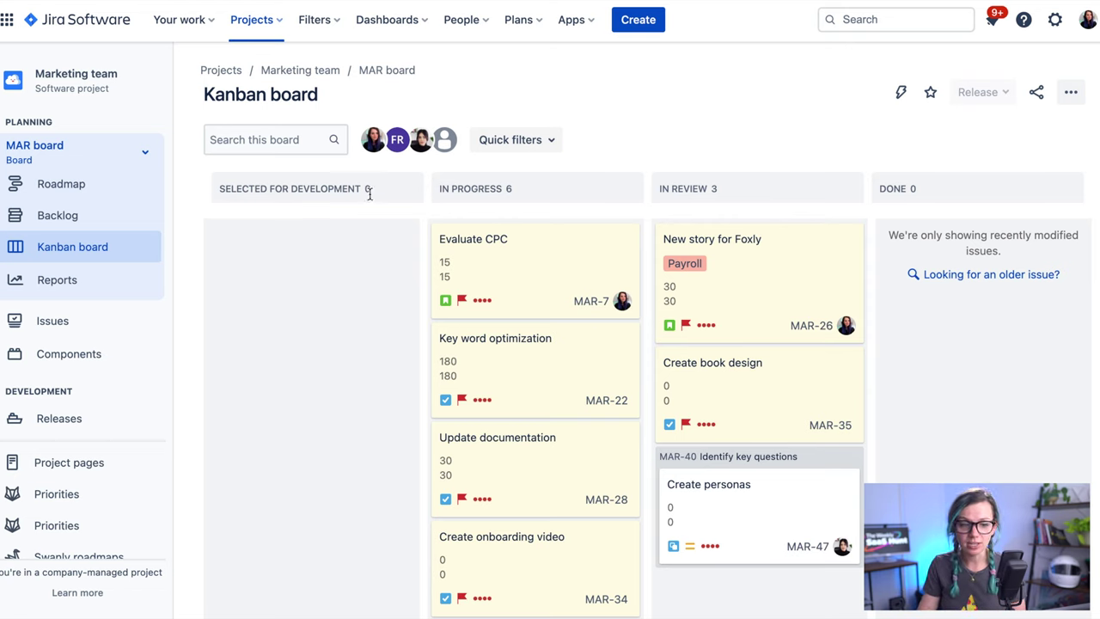
# Step: Open the board switcher on the MAR board to list the Marketing team project's boards
pyautogui.click(86, 153)
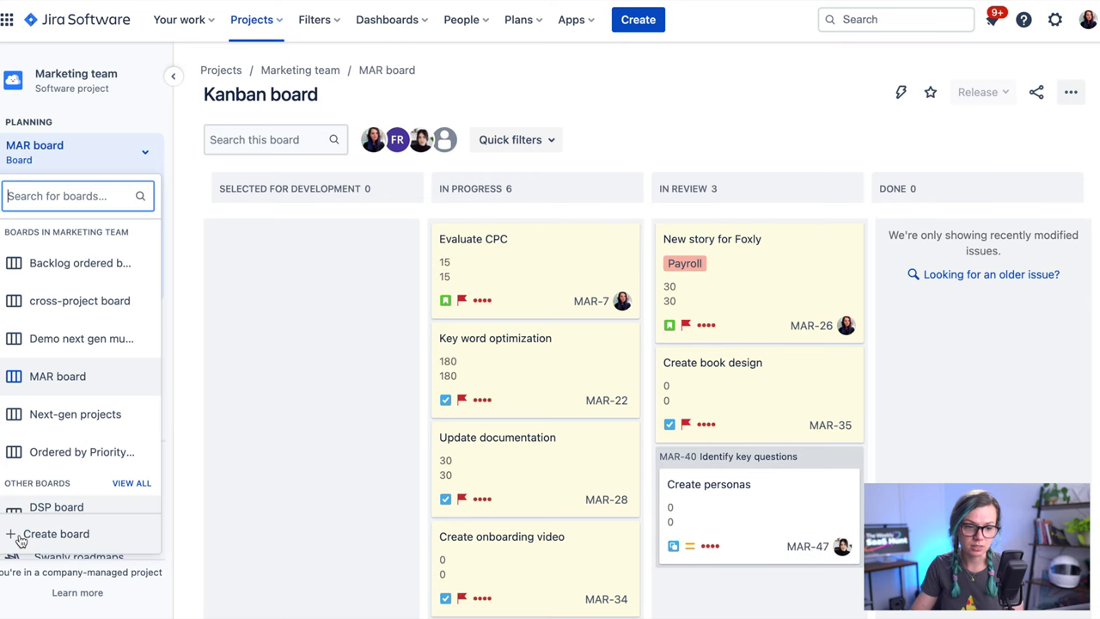
# Step: Start creating a new board from the board switcher list
pyautogui.click(80, 535)
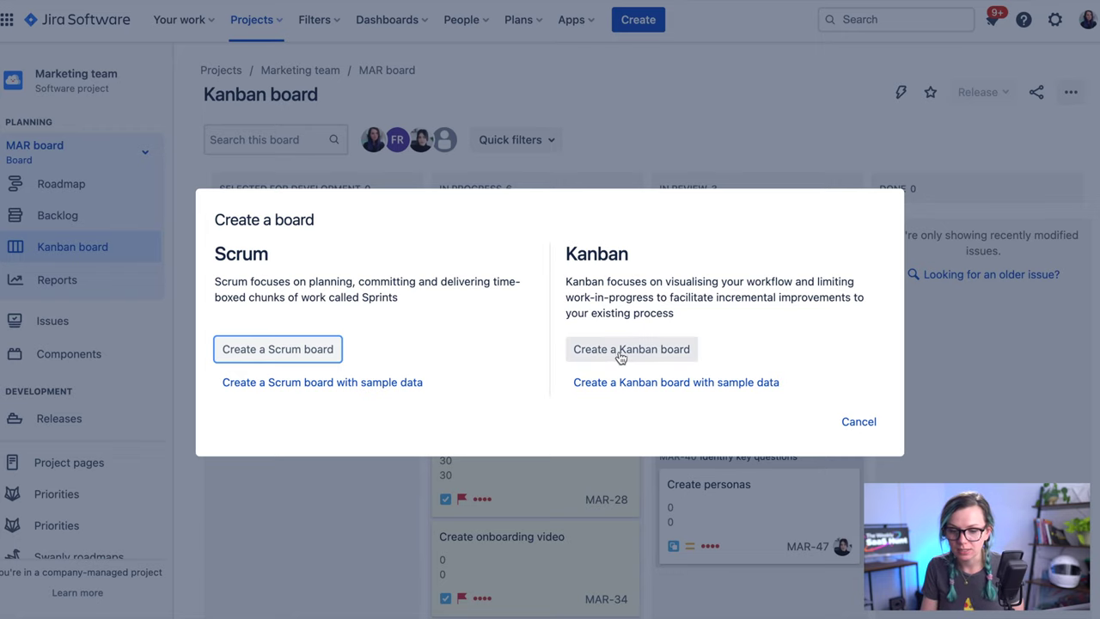
# Step: Choose Kanban as the new board's type
pyautogui.click(609, 350)
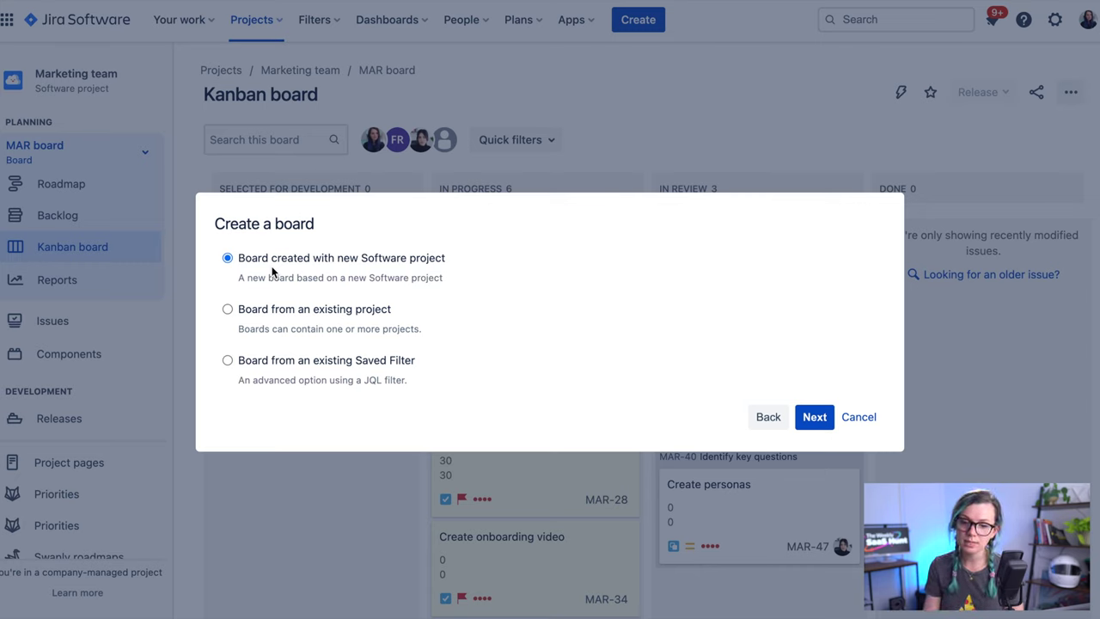
# Step: Base the new Kanban board on an existing project
pyautogui.click(227, 309)
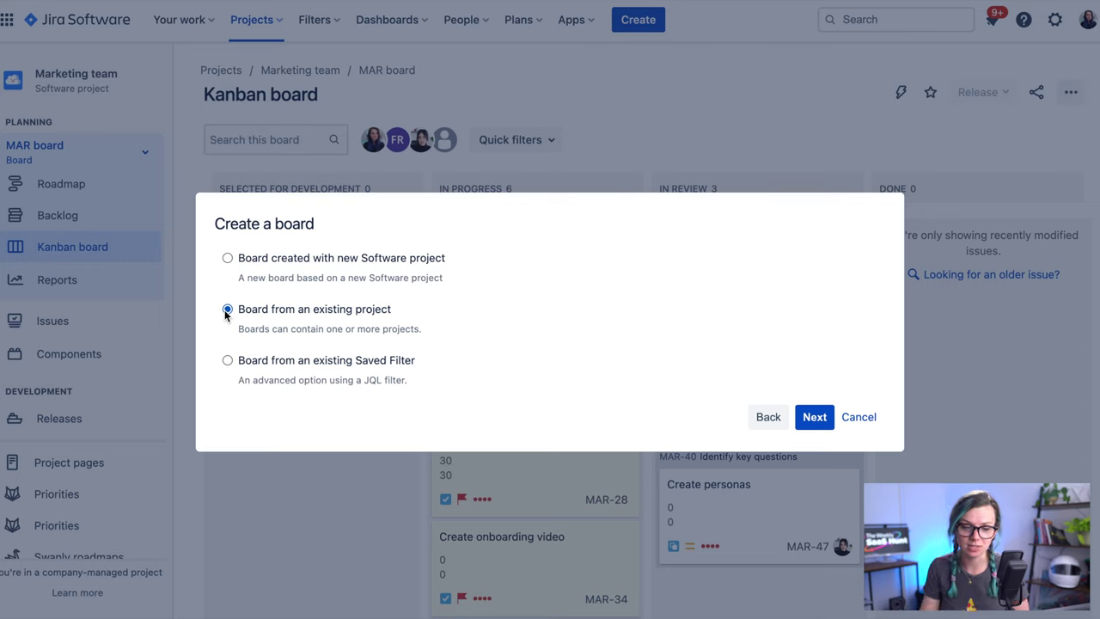
# Step: Confirm the existing-project source and continue to the board naming step
pyautogui.click(228, 361)
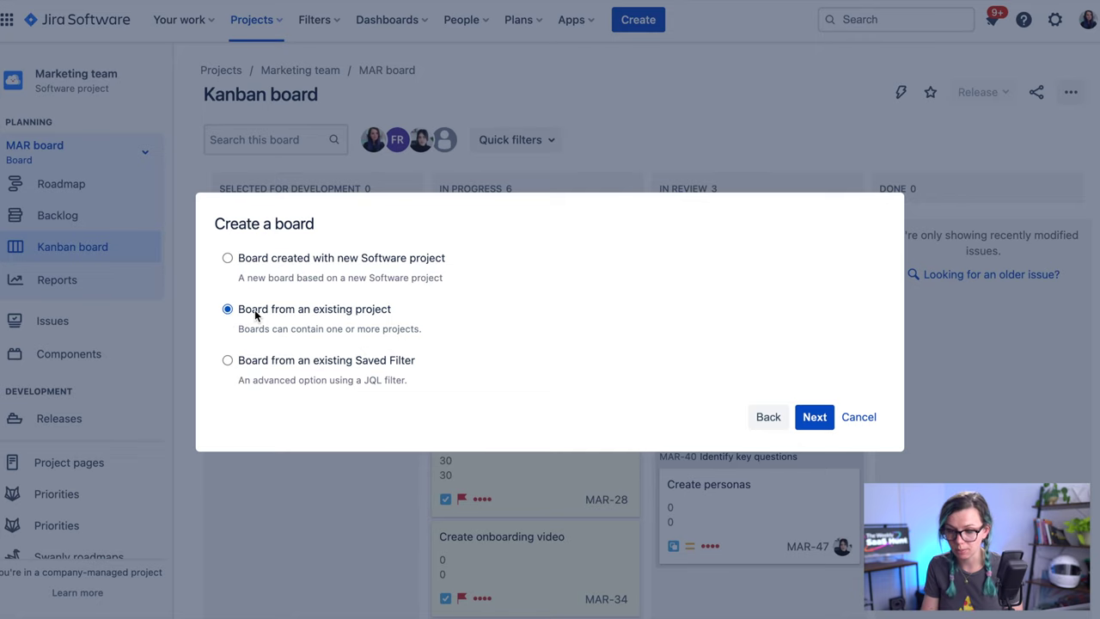
pyautogui.click(814, 417)
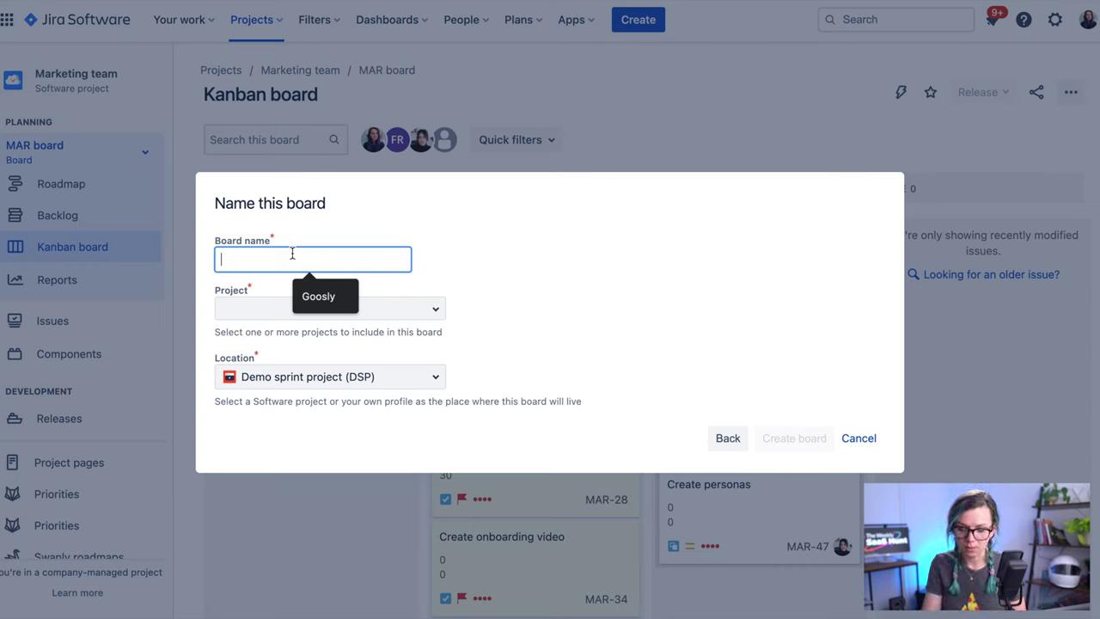
# Step: Create 'Our awesome portfolio board' with projects Chat Feature (CF), User portal app (UPA) and Marketing team (MAR)
pyautogui.write('Our')
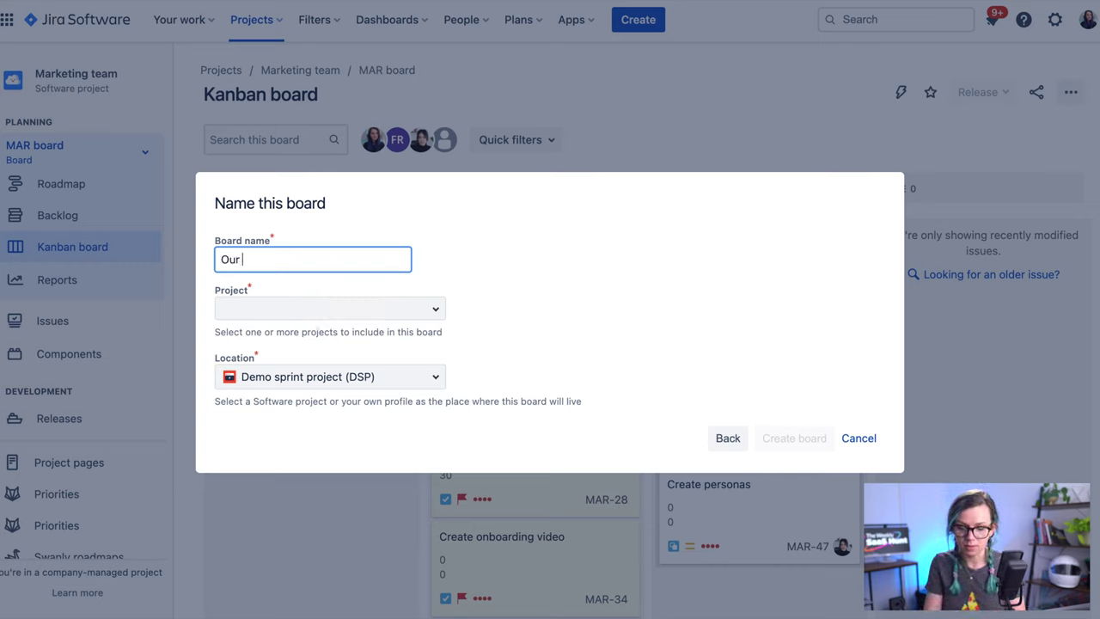
pyautogui.write(' awesome port')
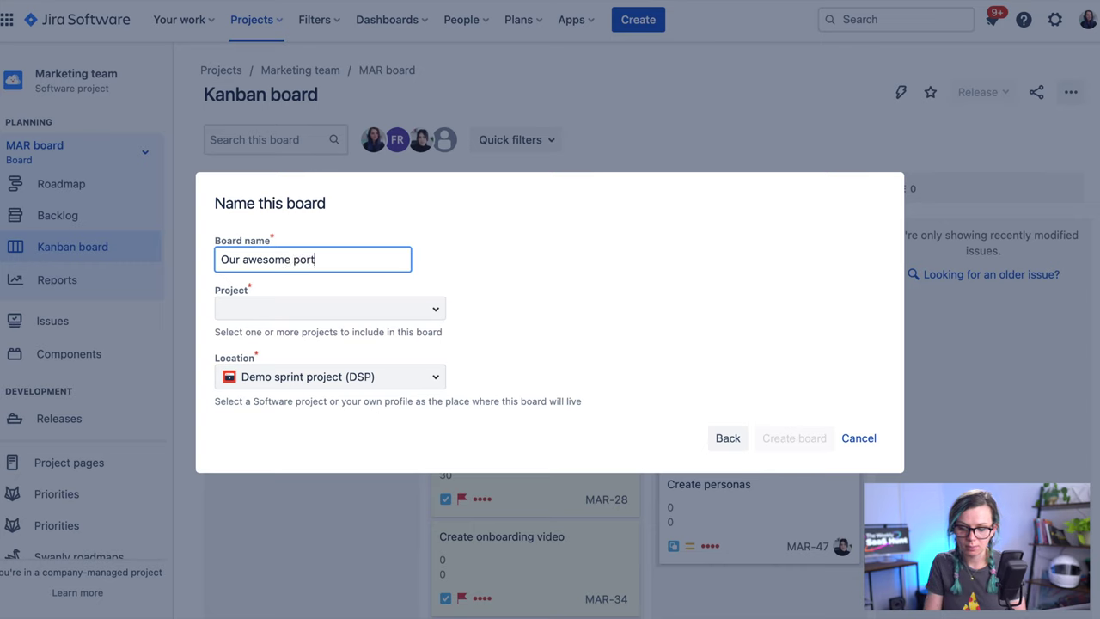
pyautogui.write('folio board')
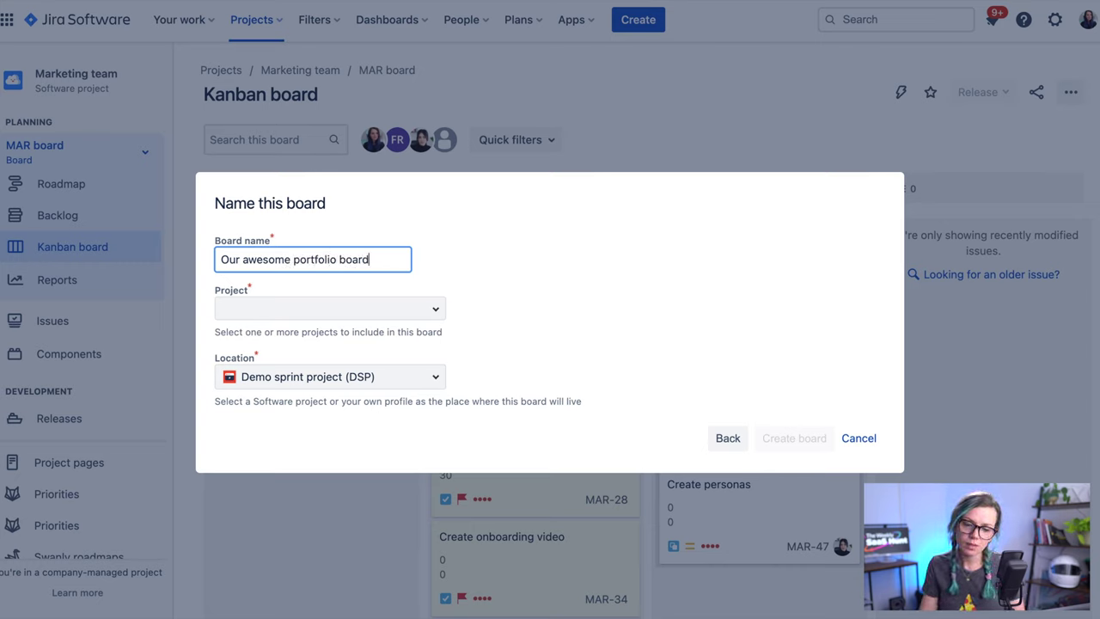
pyautogui.click(296, 305)
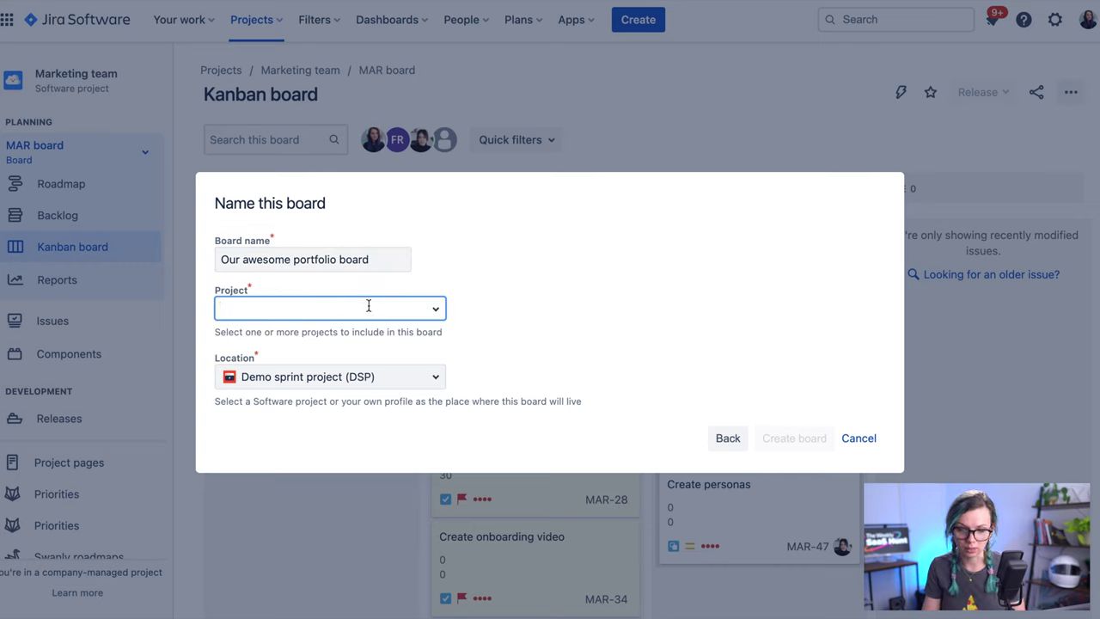
pyautogui.click(435, 310)
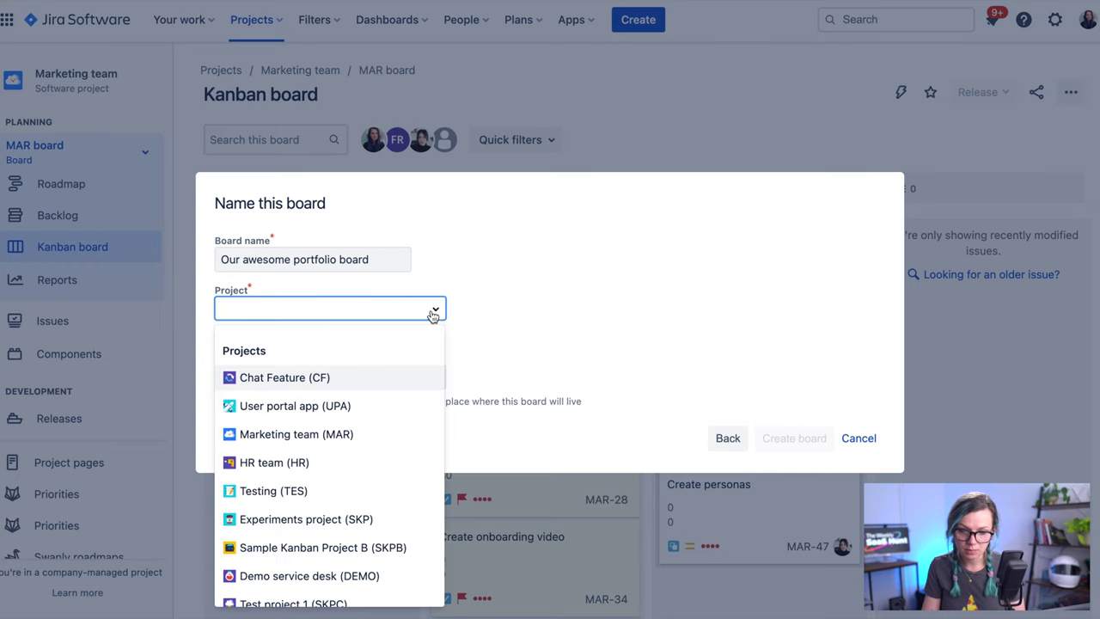
pyautogui.click(395, 378)
pyautogui.click(436, 310)
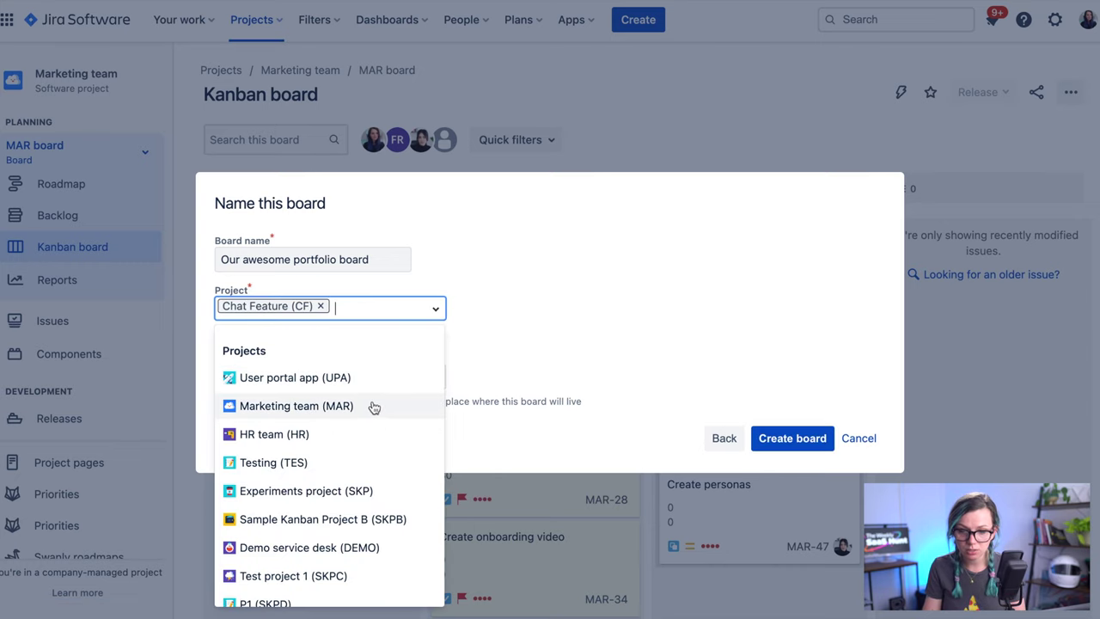
pyautogui.click(377, 387)
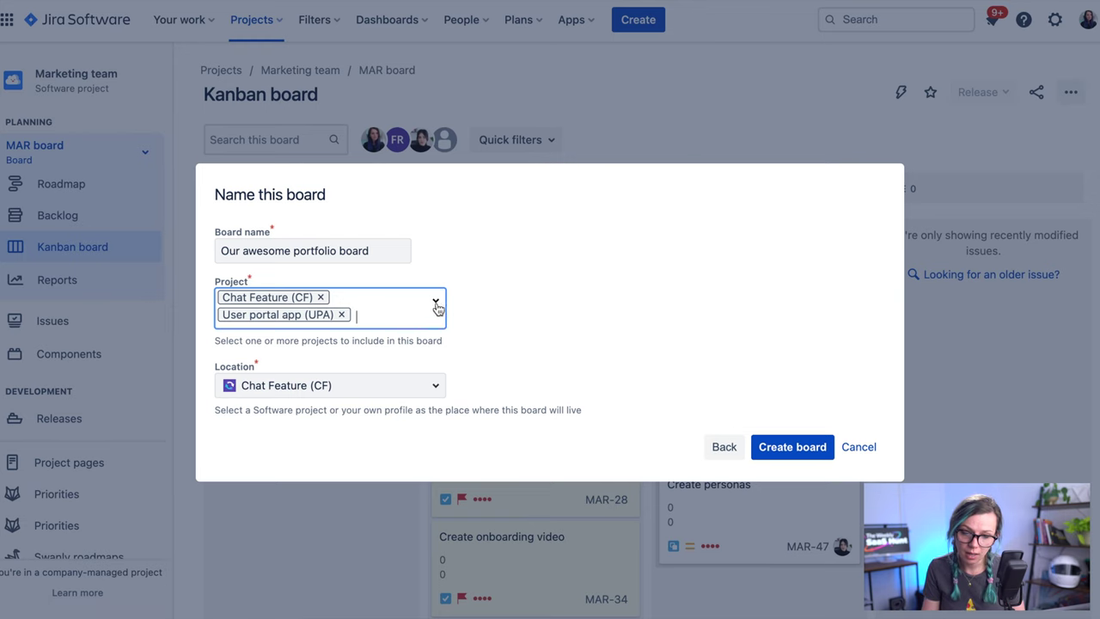
pyautogui.click(436, 307)
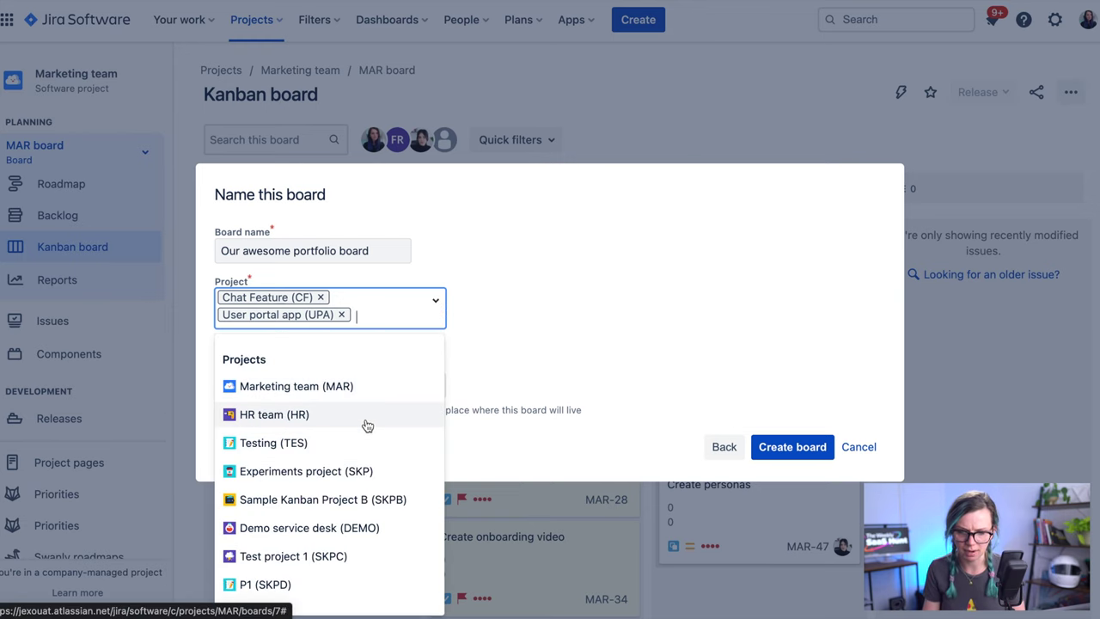
pyautogui.click(371, 395)
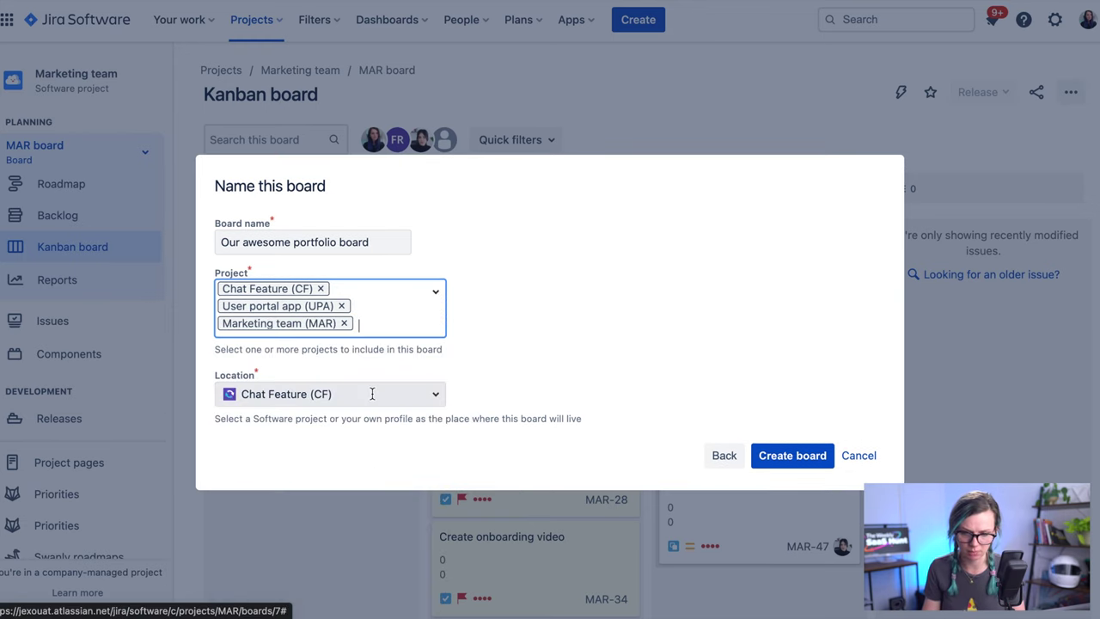
pyautogui.click(492, 340)
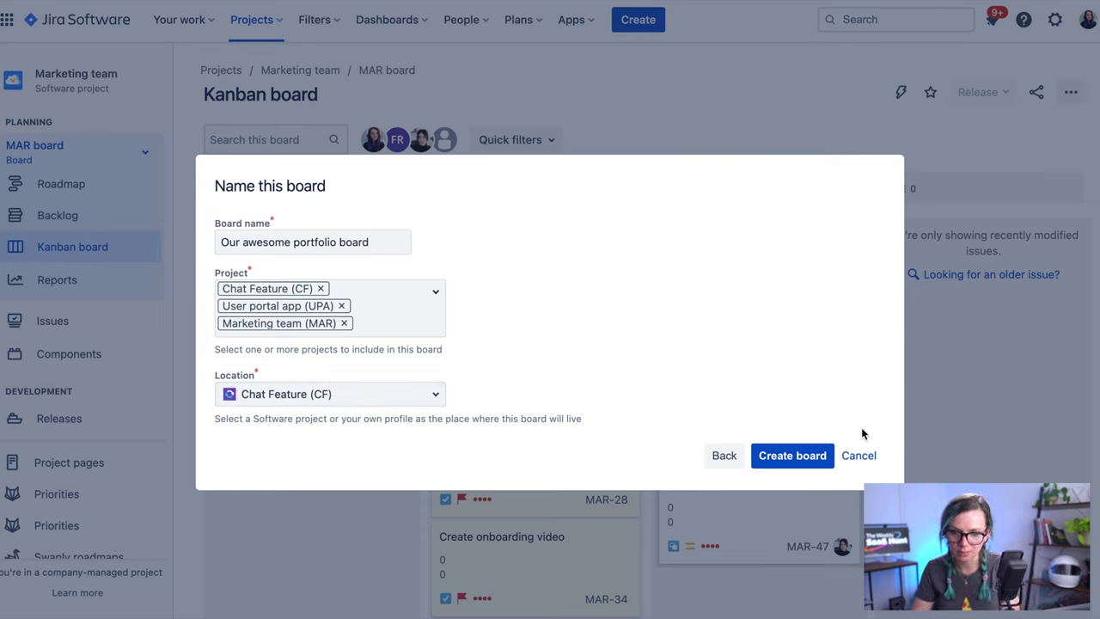
pyautogui.click(804, 459)
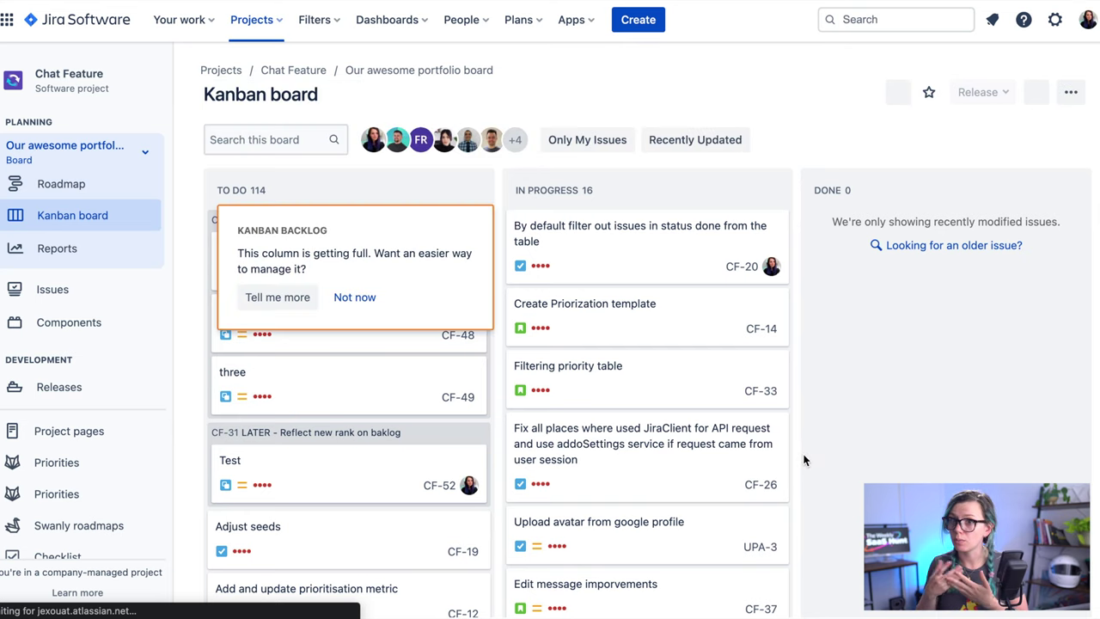
# Step: Dismiss the Kanban backlog tip and switch to the Multiple Project board
pyautogui.click(354, 296)
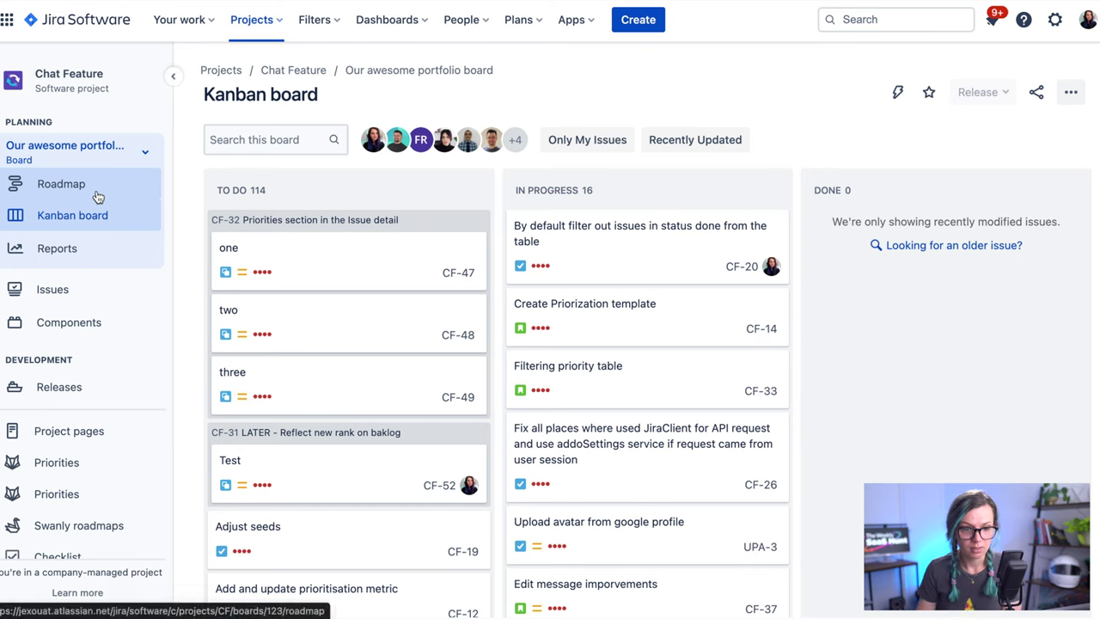
pyautogui.click(139, 153)
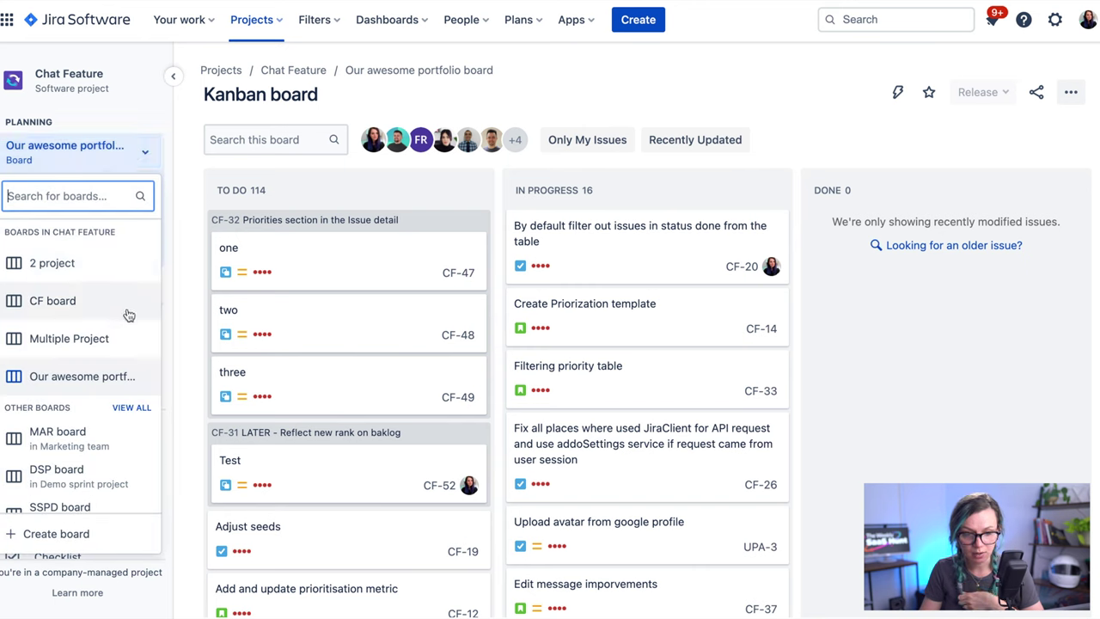
pyautogui.scroll(-2, 115, 414)
pyautogui.scroll(2, 114, 414)
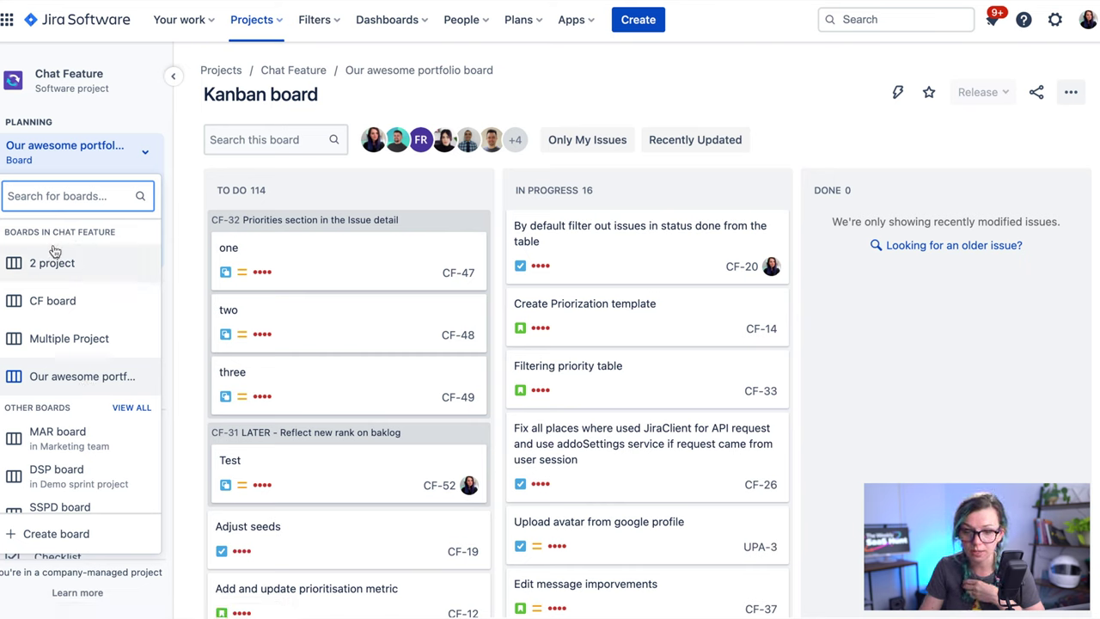
pyautogui.click(86, 337)
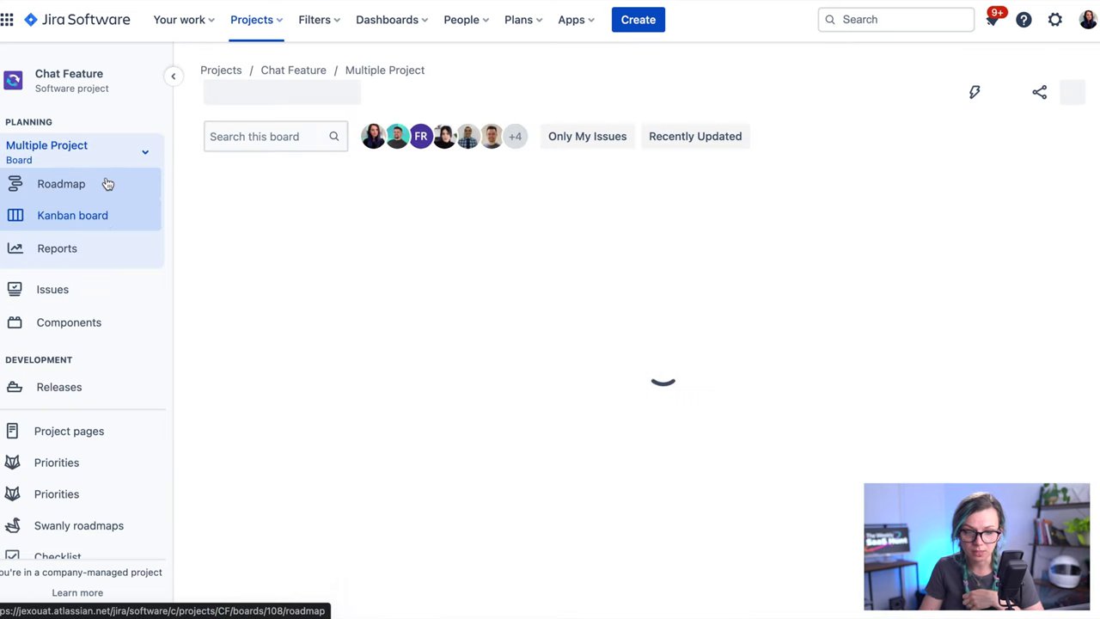
# Step: Switch to the DSP board from the Other boards list
pyautogui.click(108, 160)
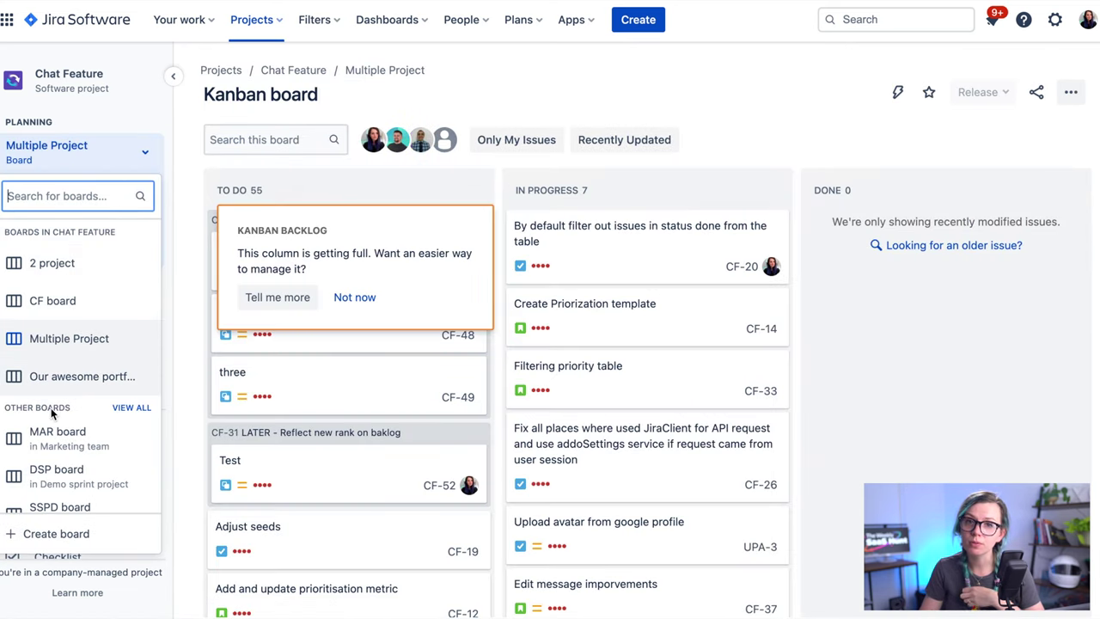
pyautogui.scroll(-1, 52, 411)
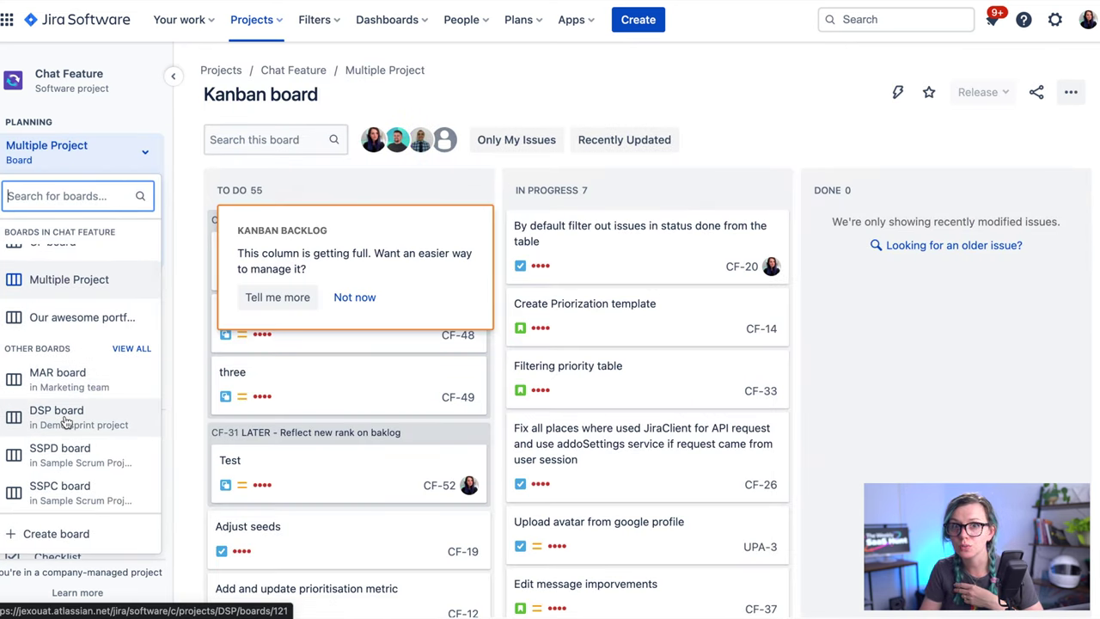
pyautogui.scroll(-1, 67, 423)
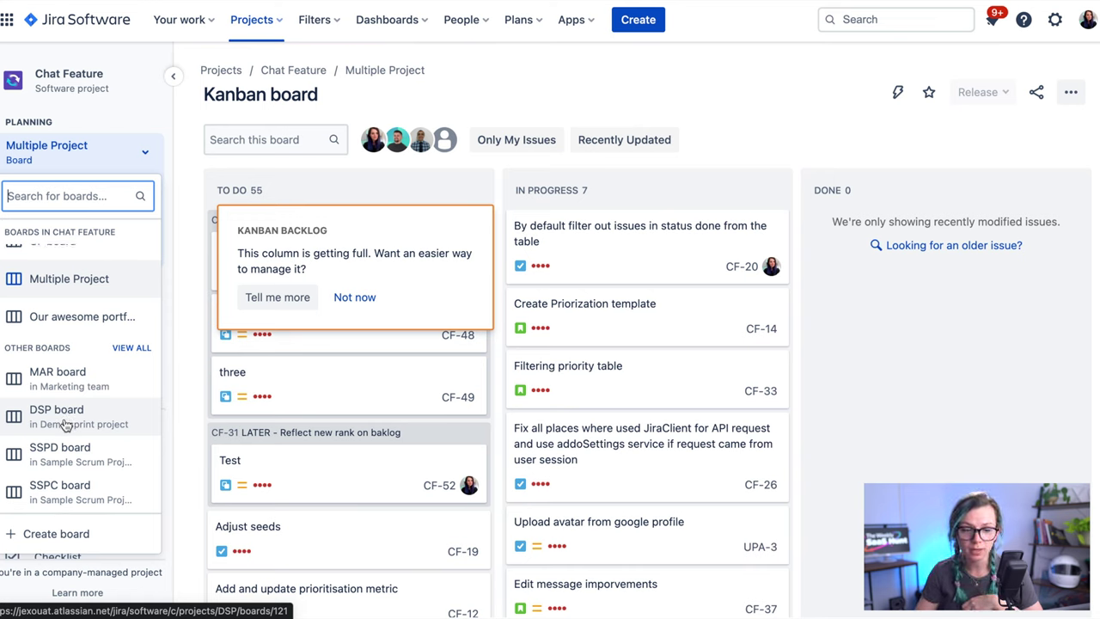
pyautogui.scroll(-1, 75, 404)
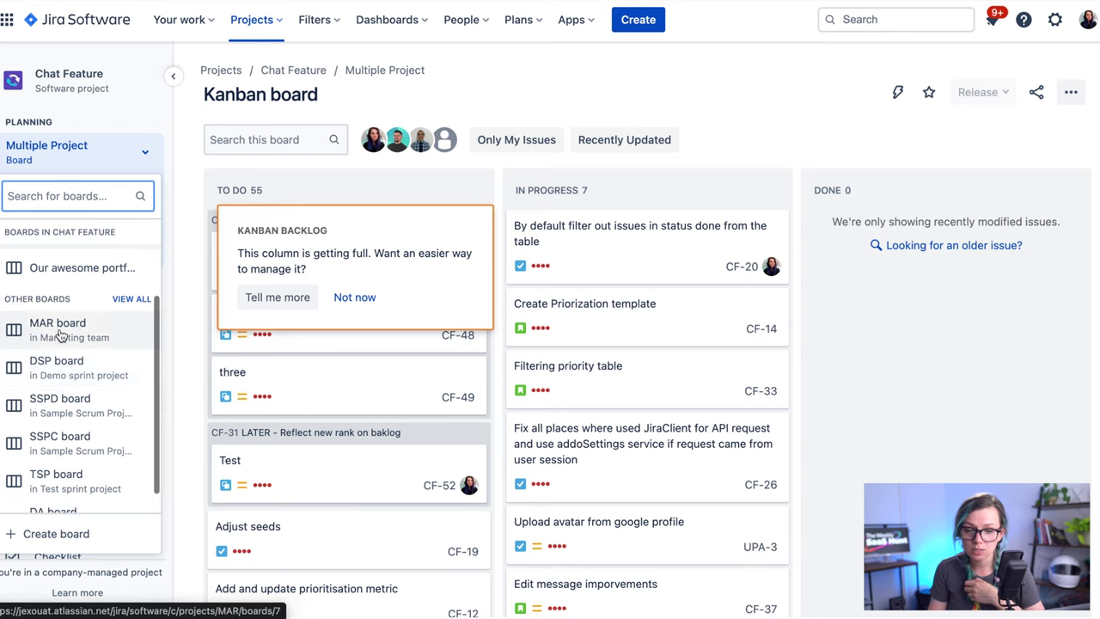
pyautogui.click(79, 379)
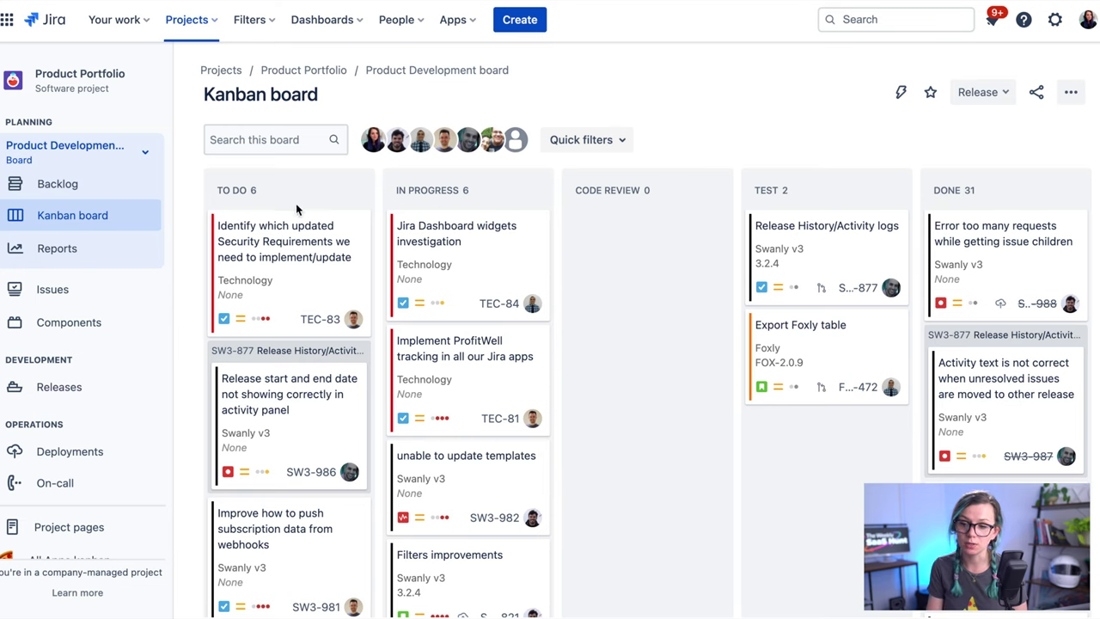
# Step: Open and dismiss the board's '...' actions menu, then reveal the quick filters row
pyautogui.click(1073, 93)
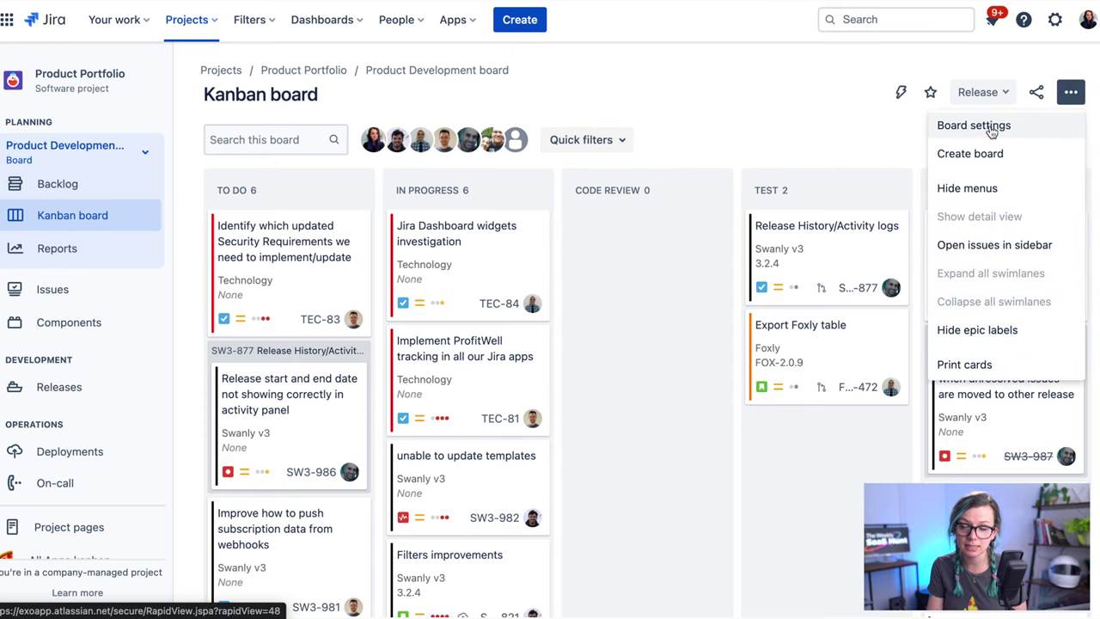
pyautogui.click(848, 136)
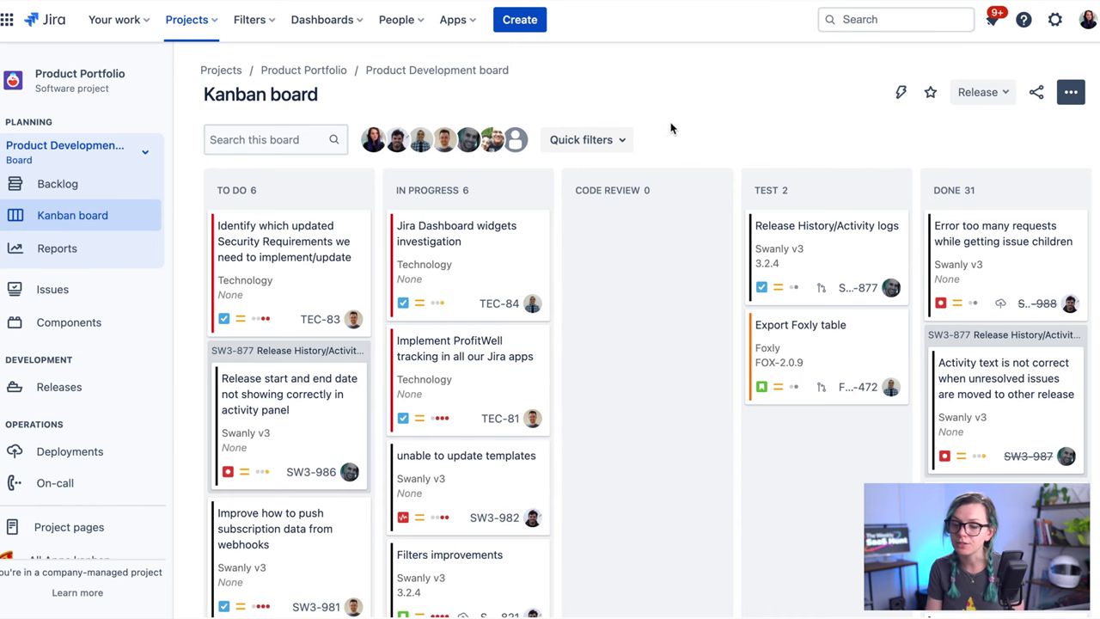
pyautogui.click(633, 139)
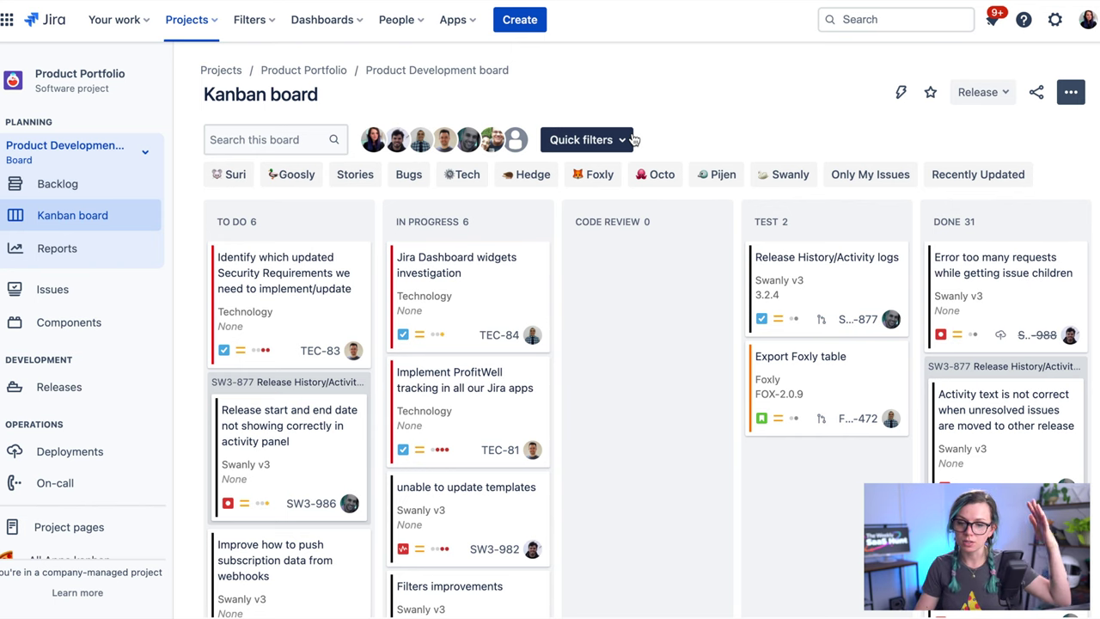
# Step: Filter the board by Foxly, add Swanly, then turn both quick filters off
pyautogui.scroll(-2, 539, 253)
pyautogui.scroll(-2, 539, 258)
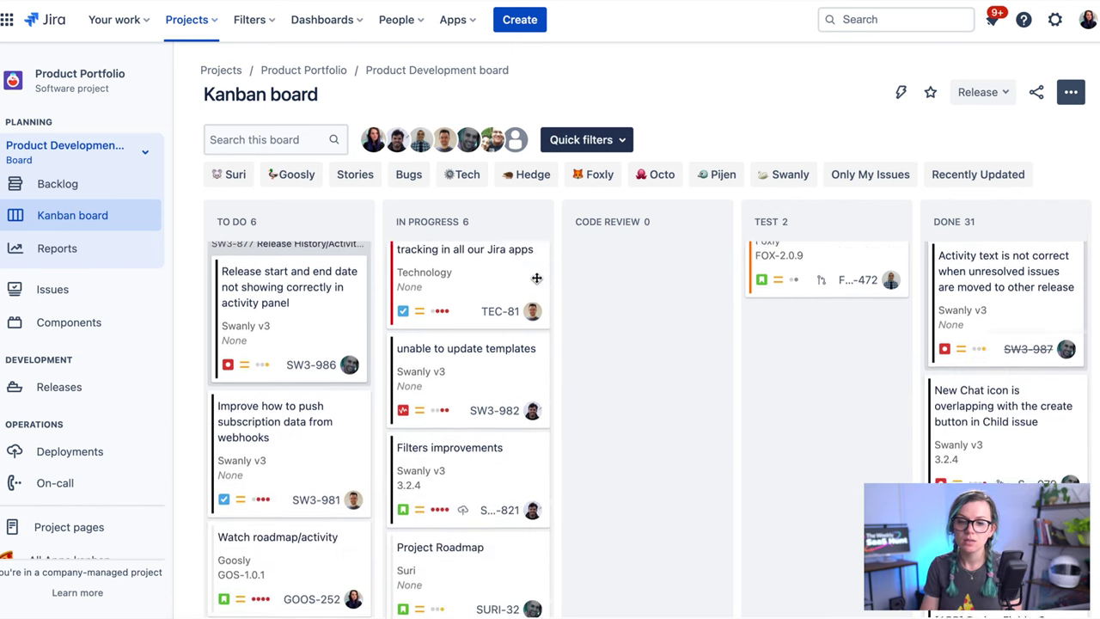
pyautogui.scroll(4, 539, 267)
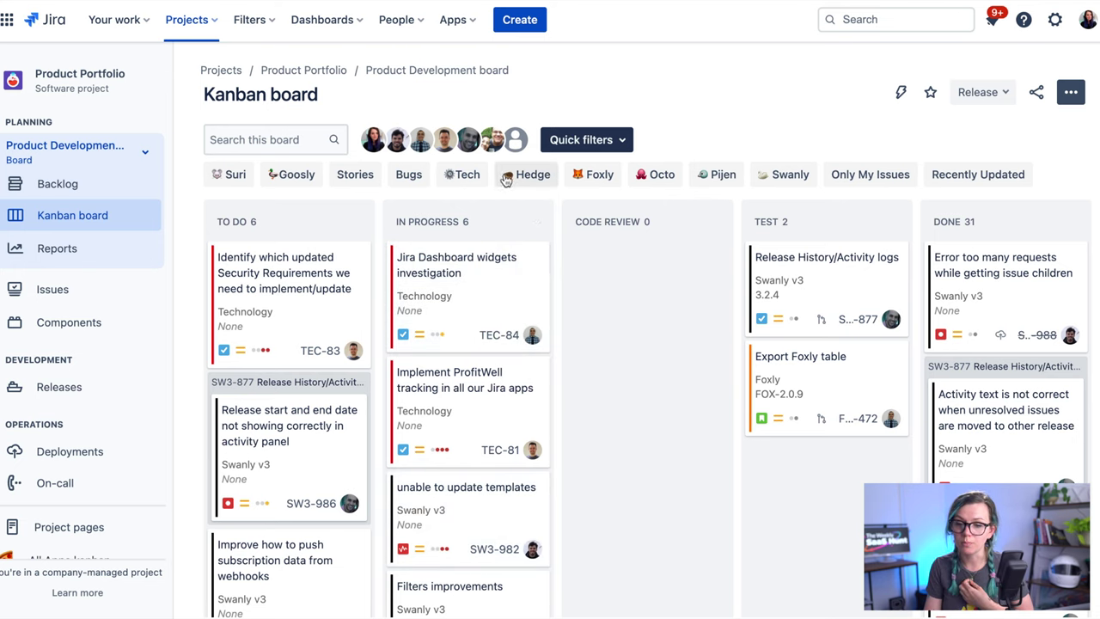
pyautogui.click(602, 177)
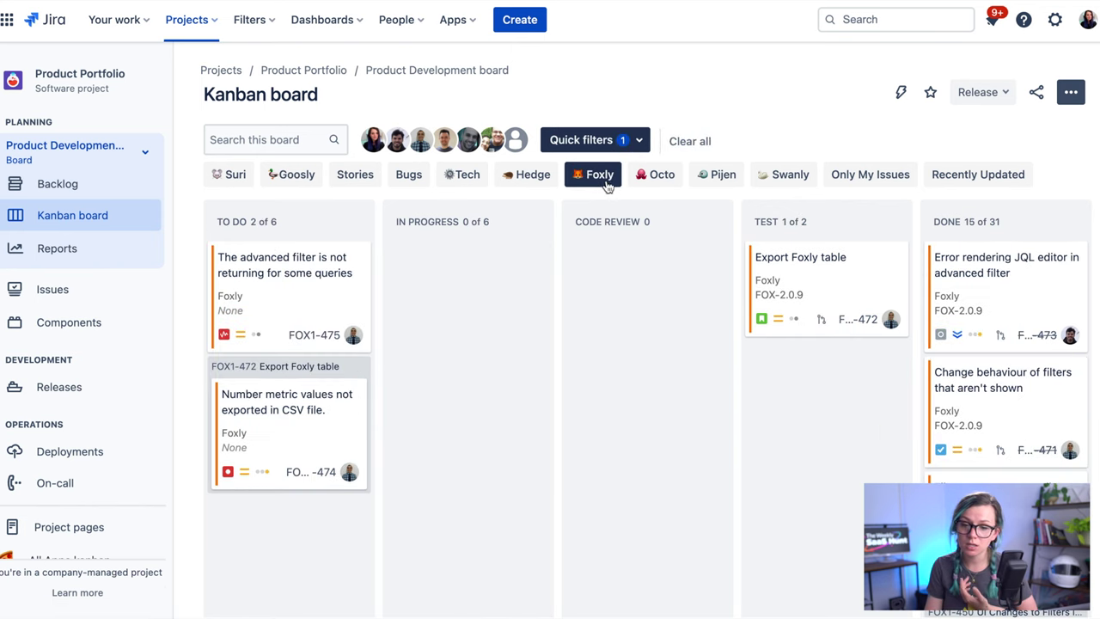
pyautogui.click(789, 179)
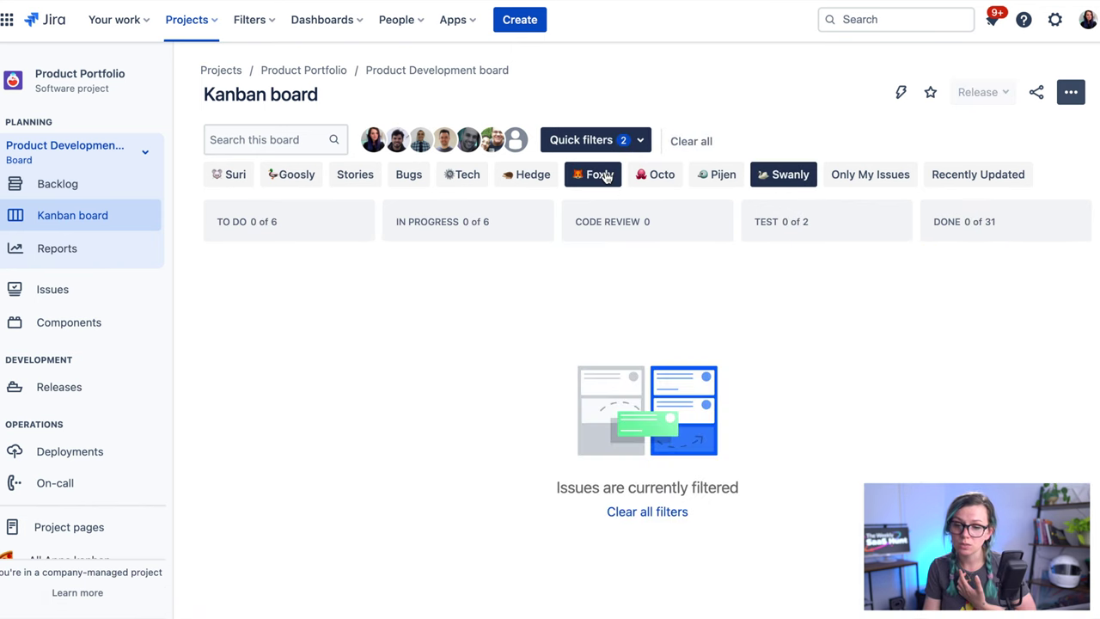
pyautogui.click(605, 176)
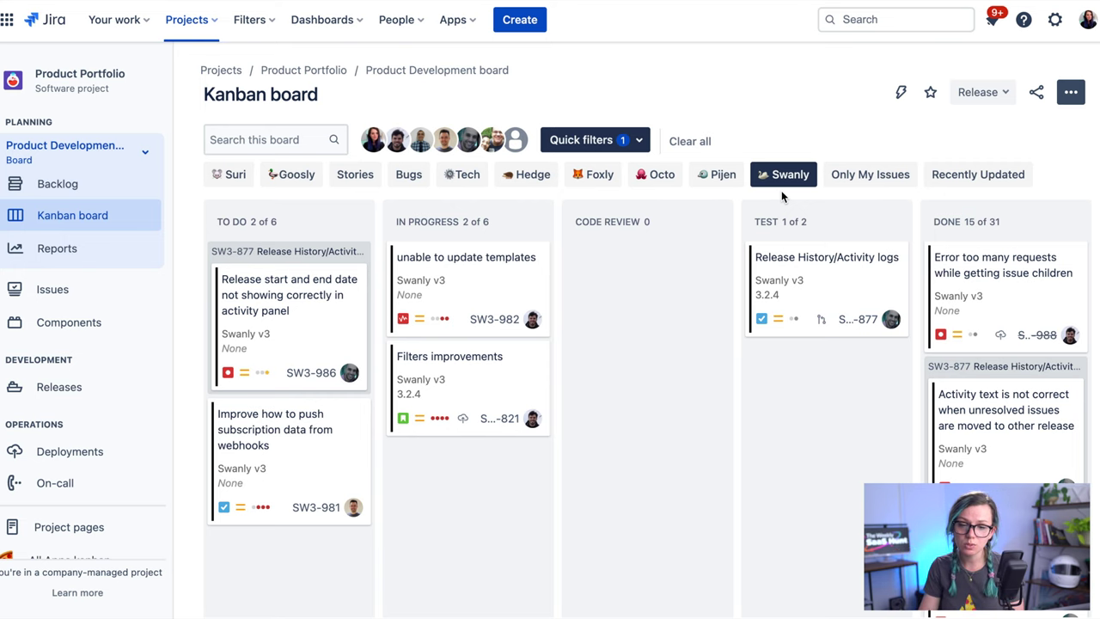
pyautogui.click(782, 176)
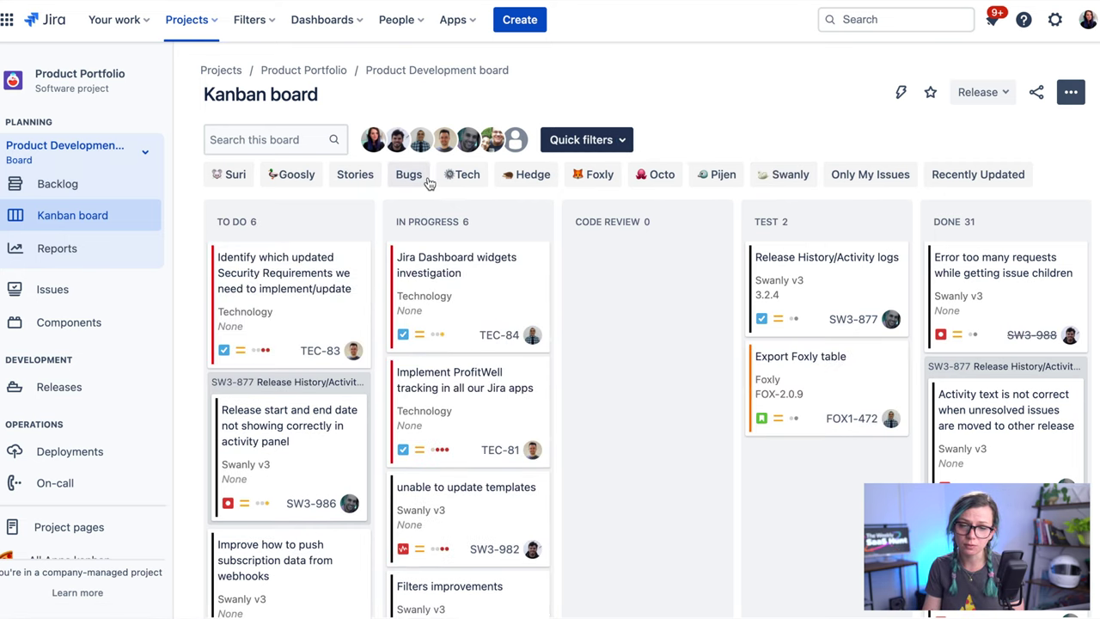
# Step: Toggle the Stories filter on and off, then the Bugs filter on and off
pyautogui.click(347, 177)
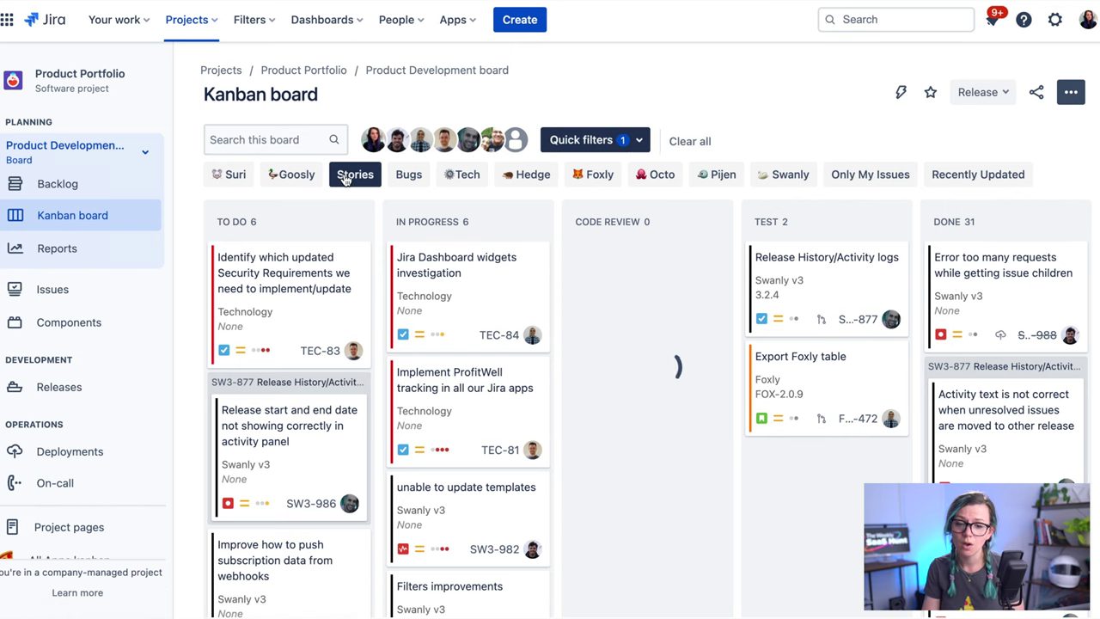
pyautogui.click(352, 176)
pyautogui.click(404, 176)
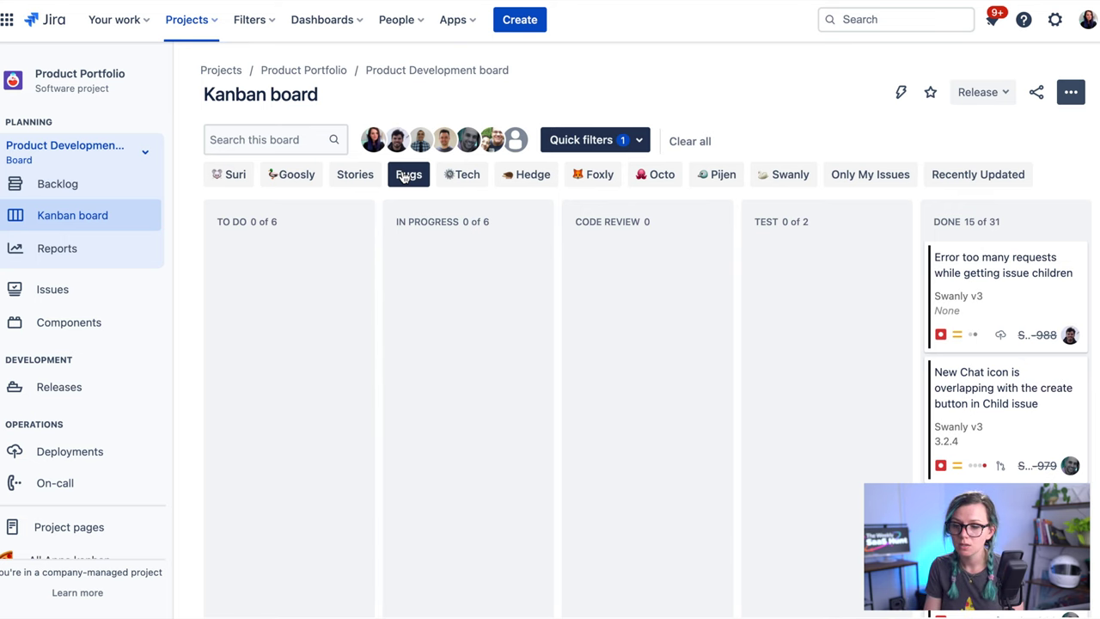
pyautogui.click(404, 176)
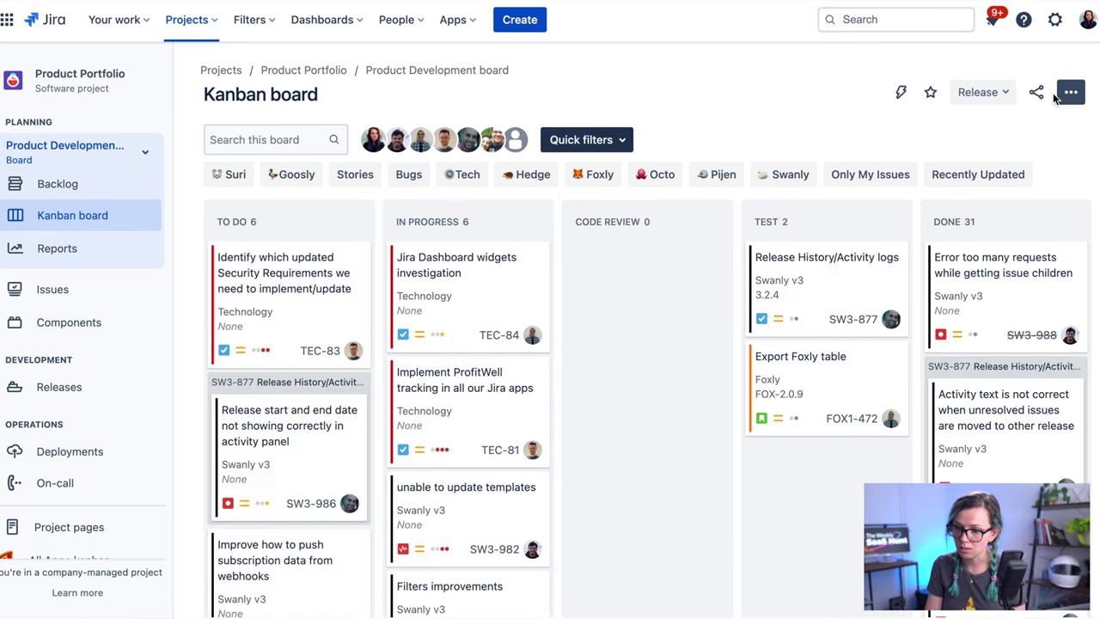
# Step: Open the board's Quick Filters settings and start writing JQL for a new filter
pyautogui.click(1072, 93)
pyautogui.click(989, 125)
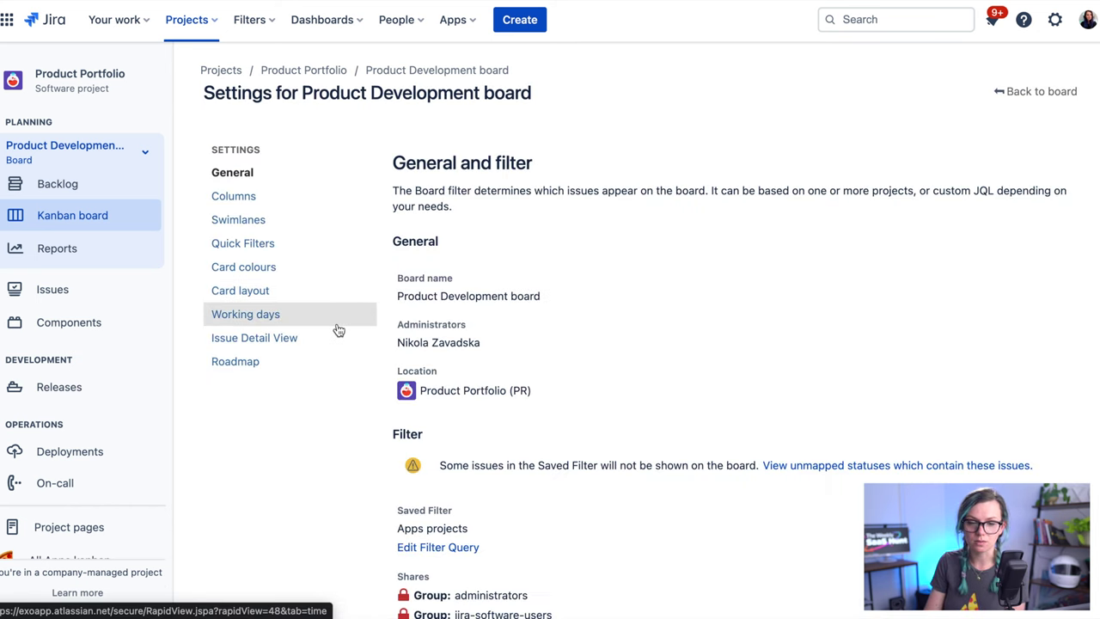
pyautogui.click(271, 249)
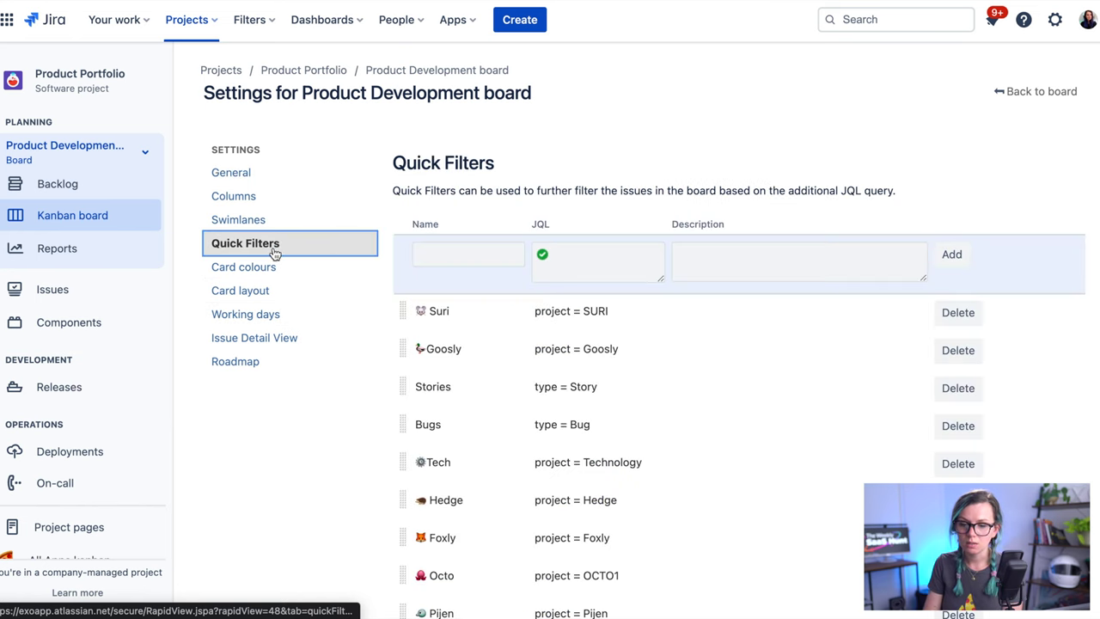
pyautogui.scroll(-2, 495, 404)
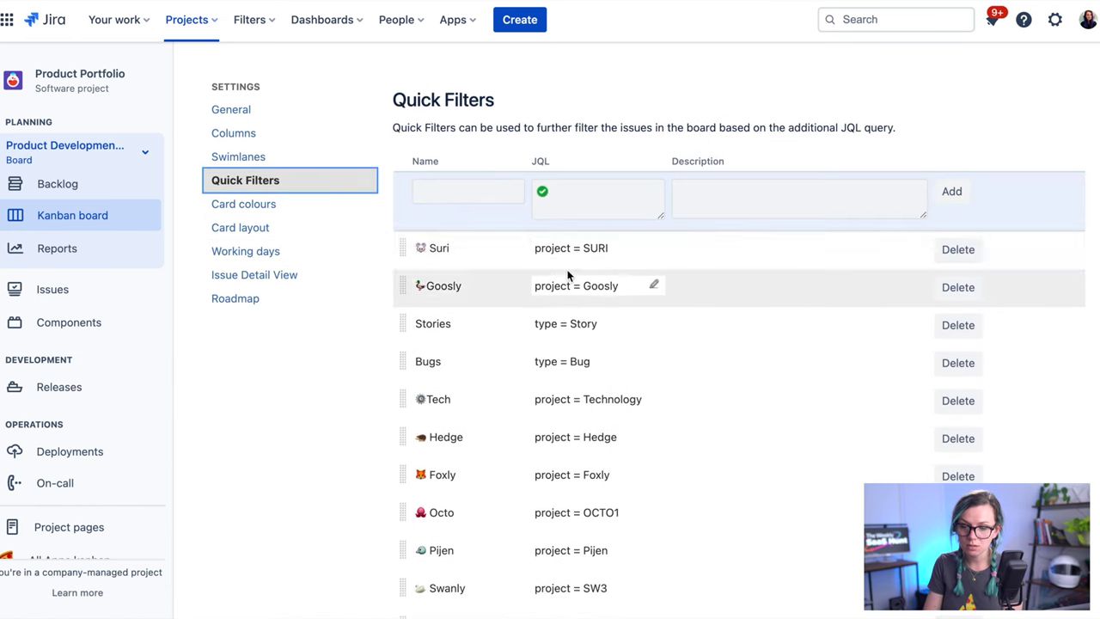
pyautogui.scroll(-1, 561, 320)
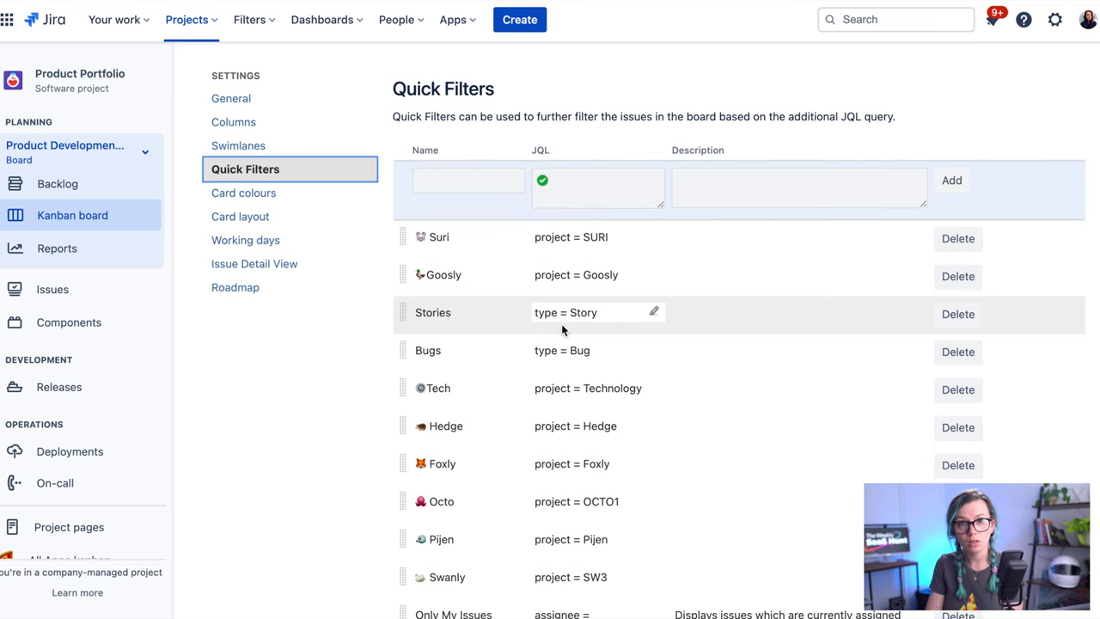
pyautogui.click(556, 183)
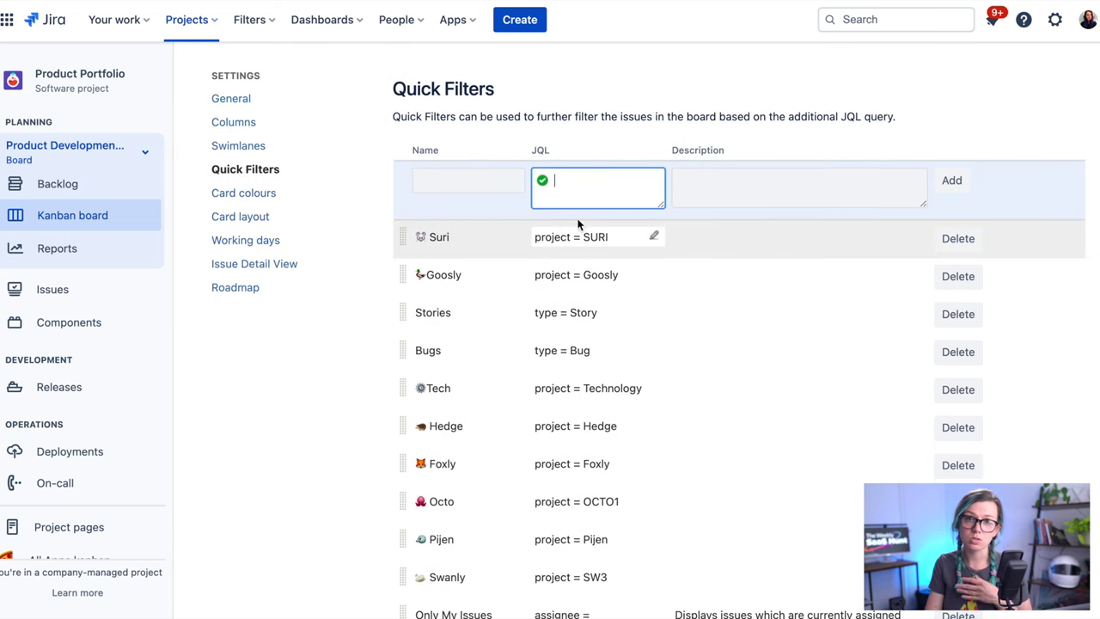